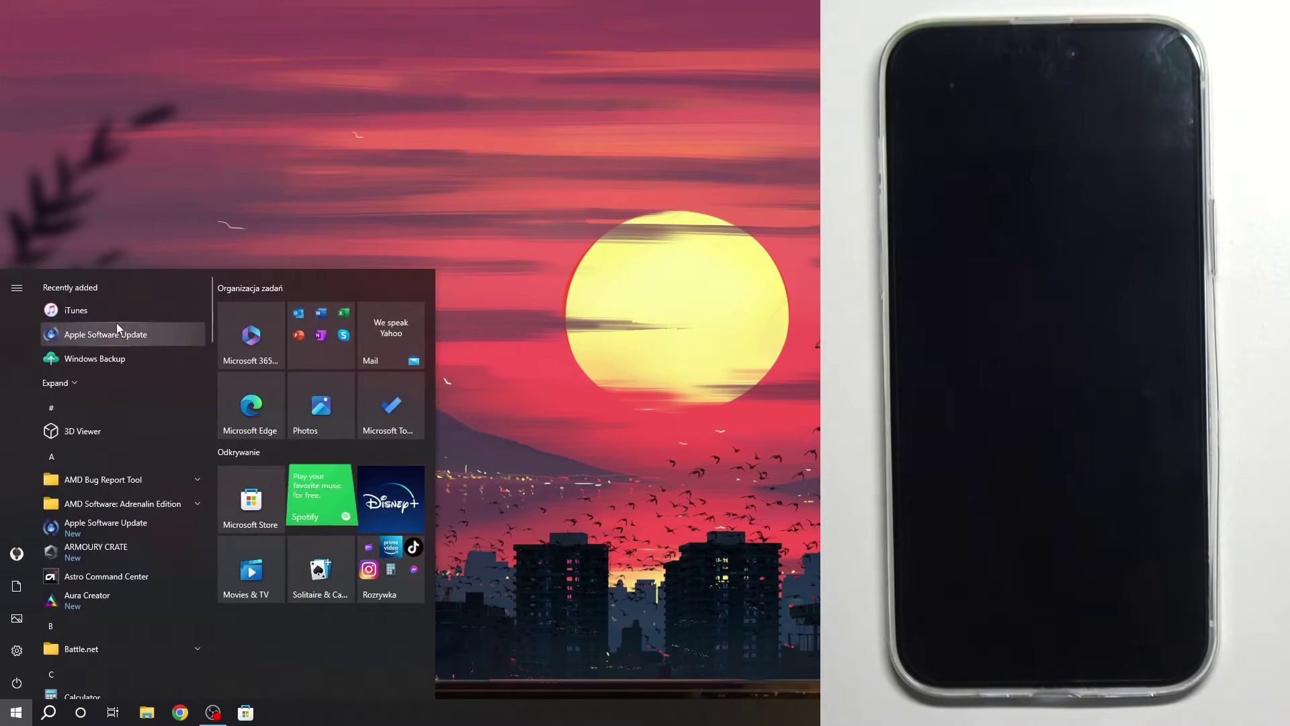
- Run Apple Software Update to confirm Apple software is current, then bring up iTunes
click(116, 334)
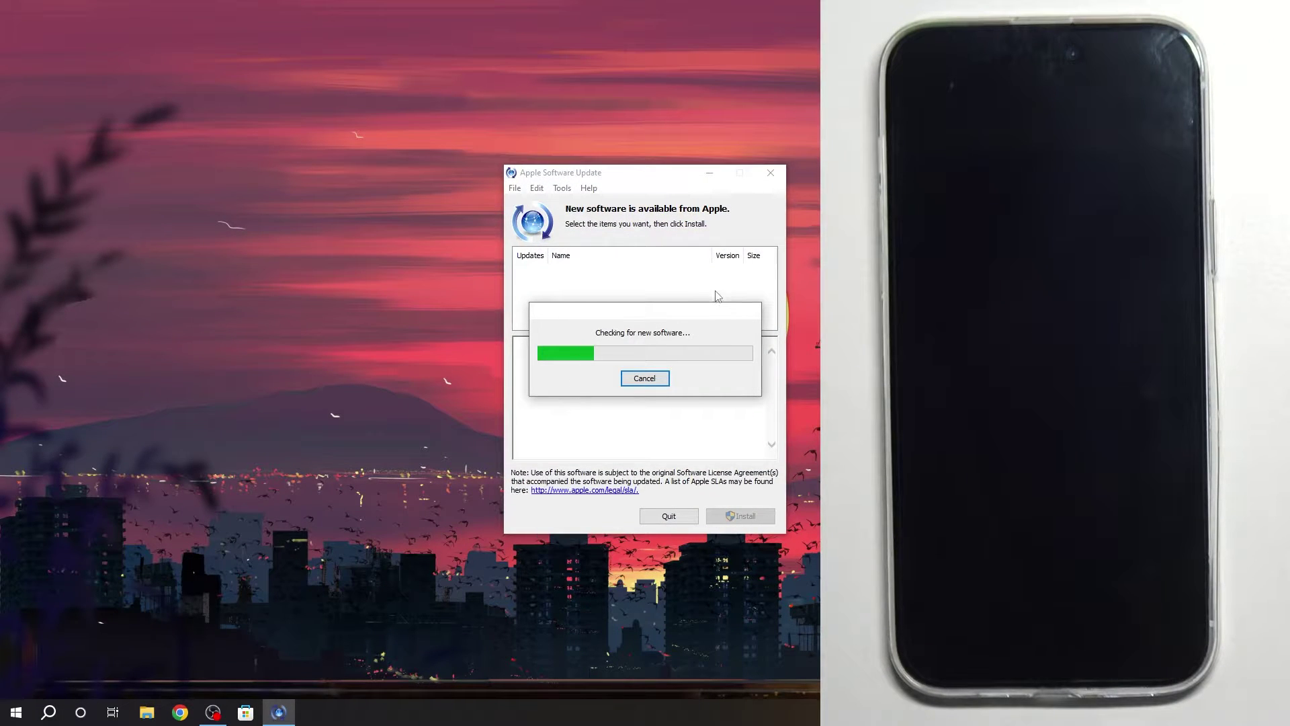
mouse_move(716, 312)
mouse_down()
mouse_move(524, 309)
mouse_move(460, 286)
mouse_up()
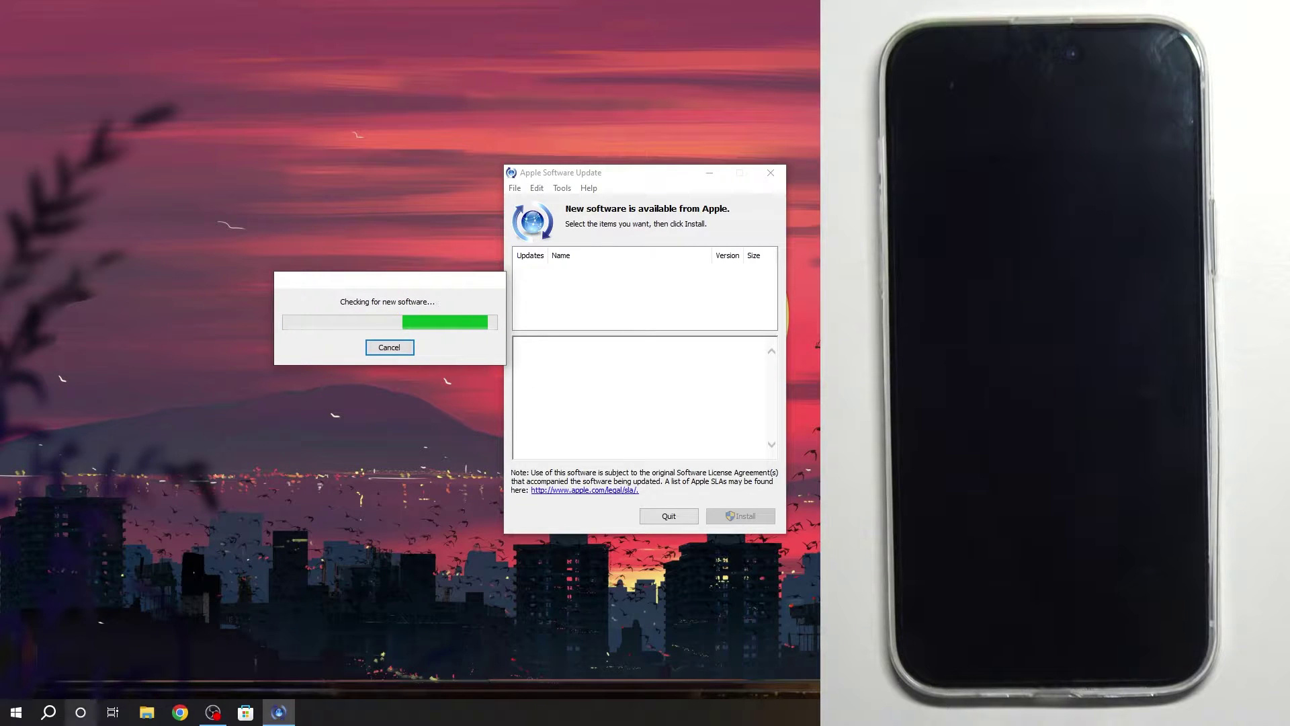
click(16, 711)
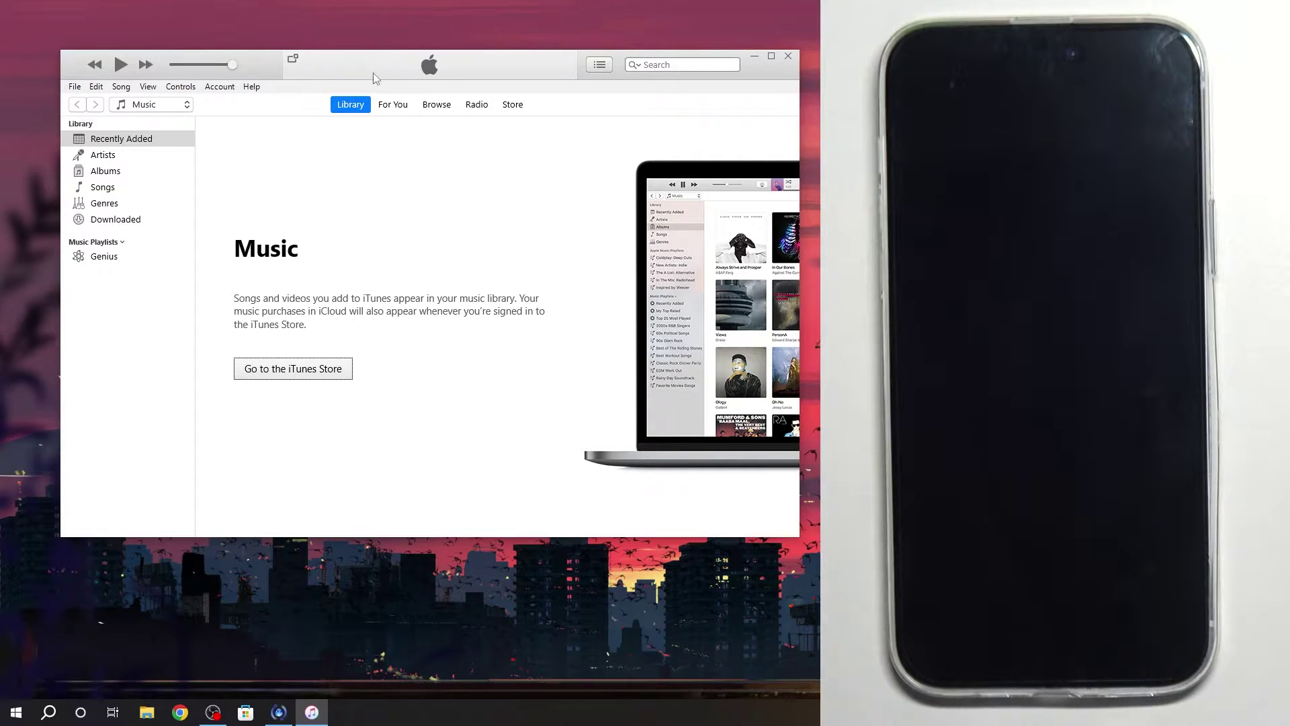
- Shift the iTunes window slightly lower while the iPhone connects in recovery mode
drag(373, 73, 377, 100)
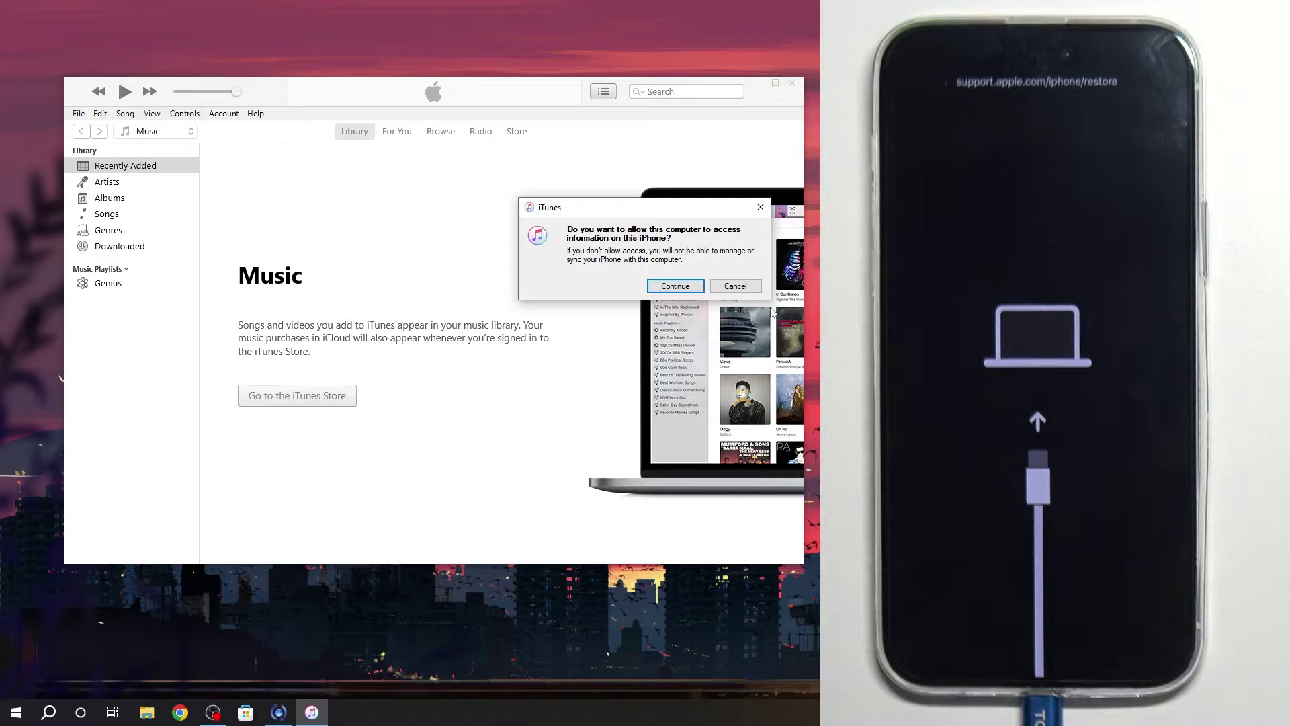
- Allow this computer to access the iPhone and cancel the update-or-restore warning
drag(705, 211, 492, 184)
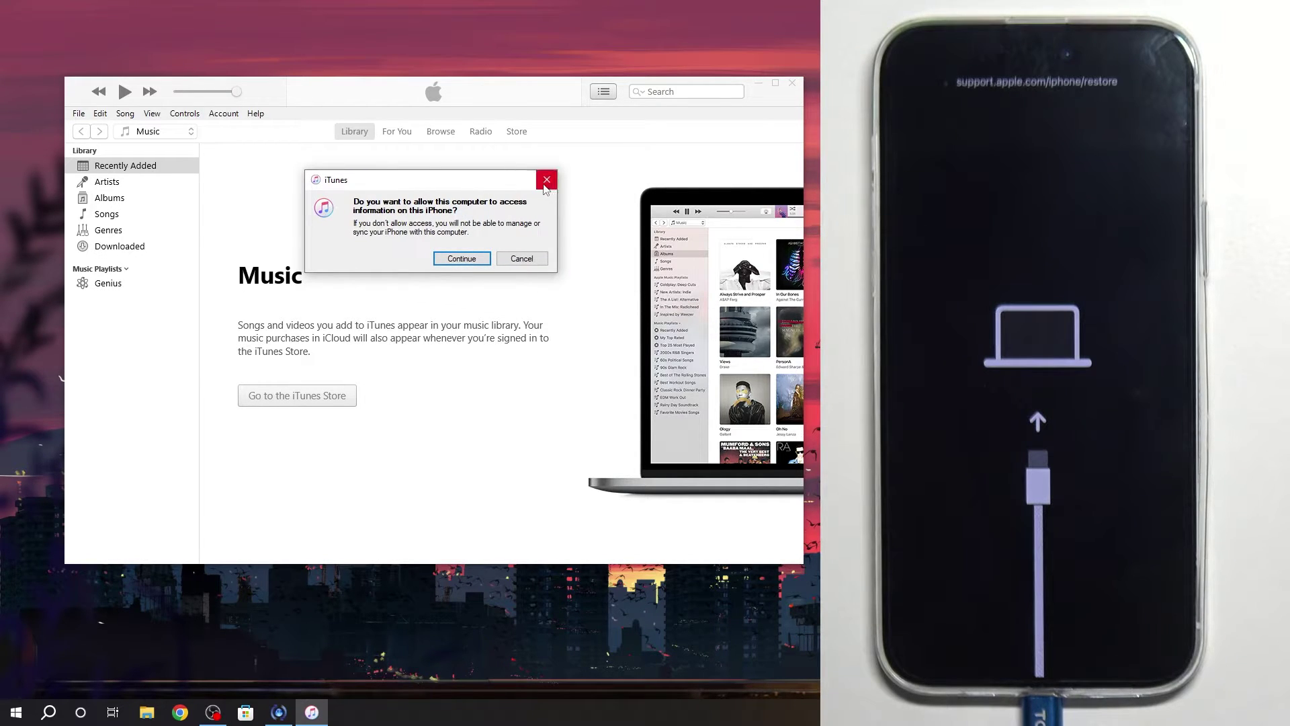
click(467, 260)
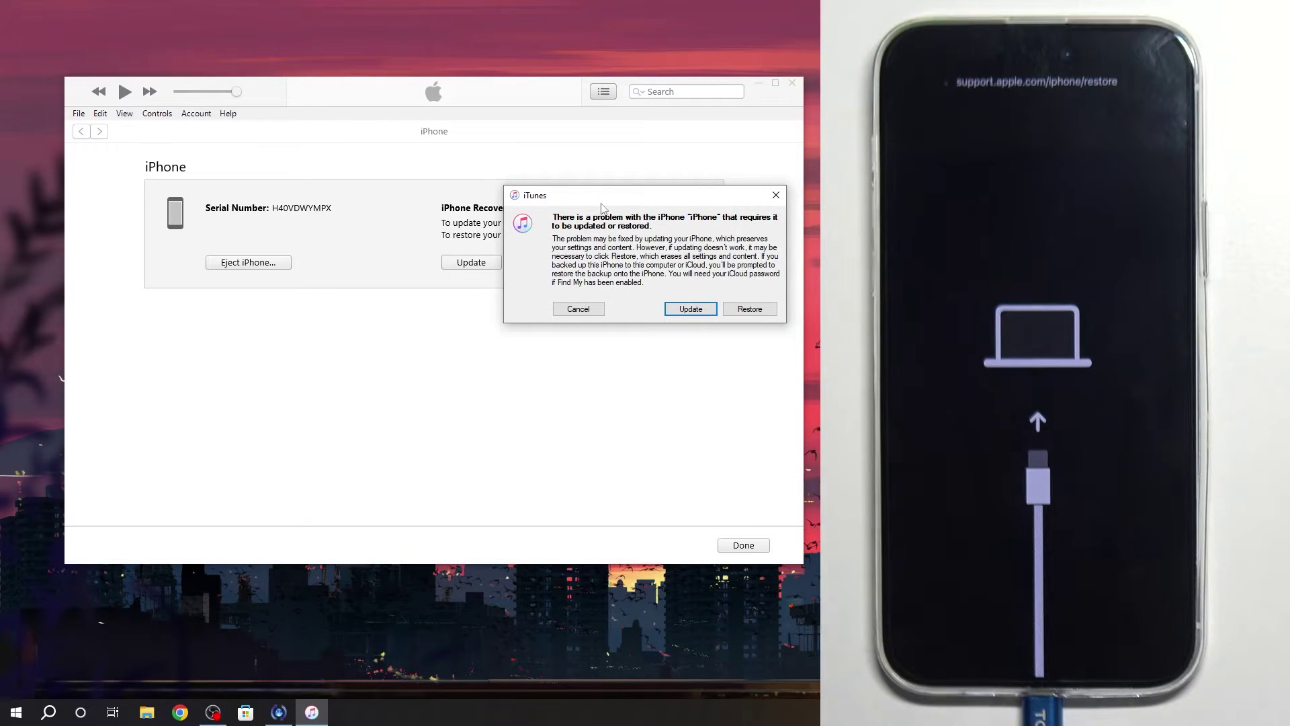
drag(601, 202, 293, 195)
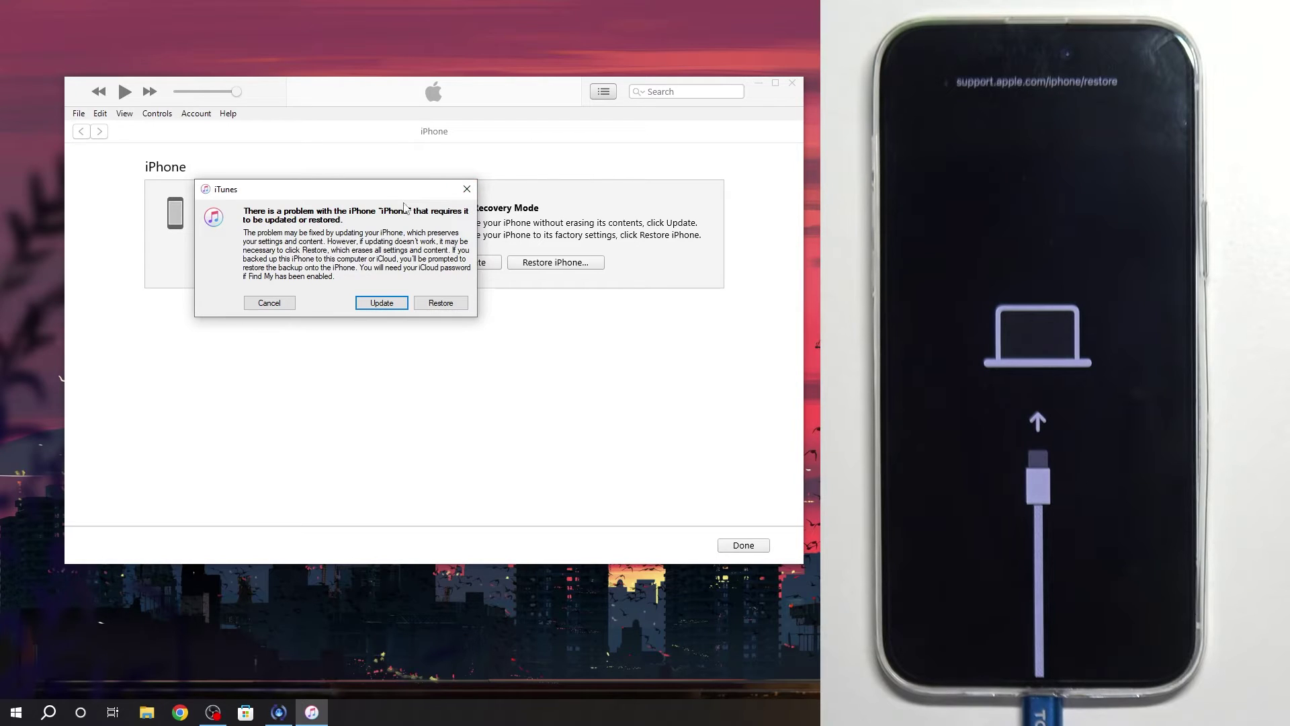
click(465, 197)
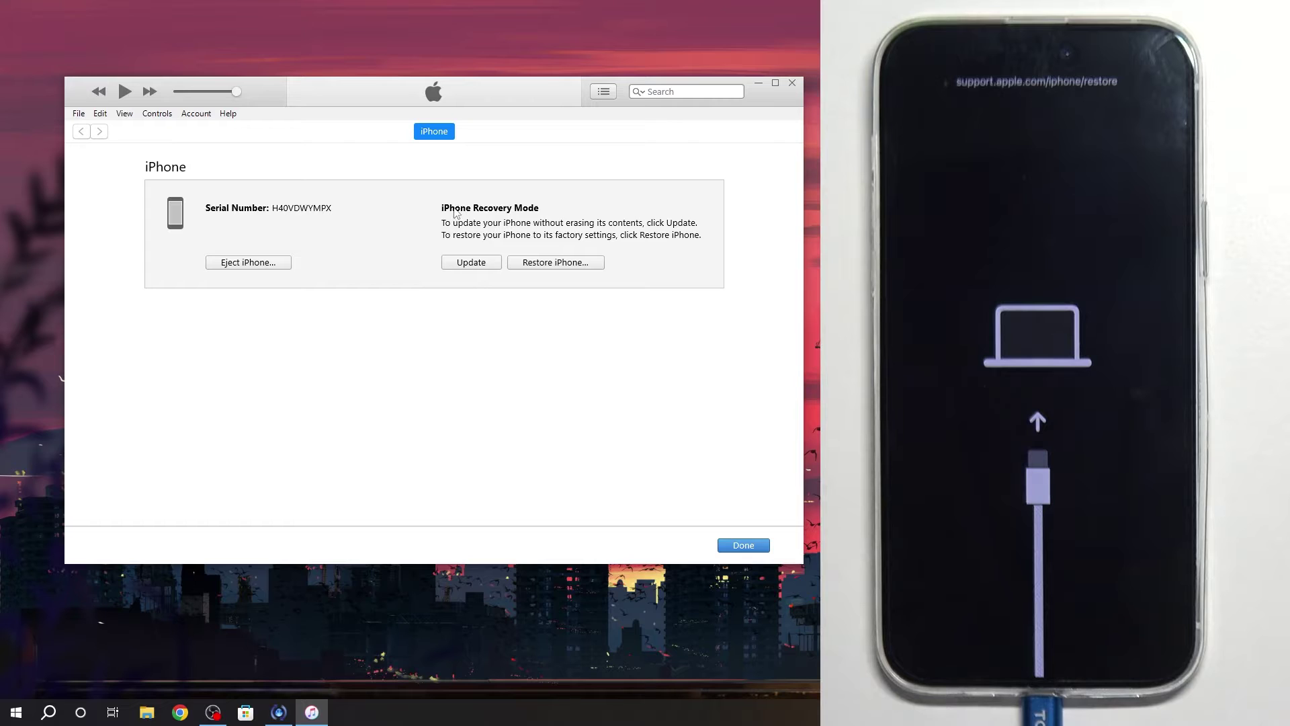
- Choose Restore and Update for the iPhone, skip the release notes and accept the license
click(593, 266)
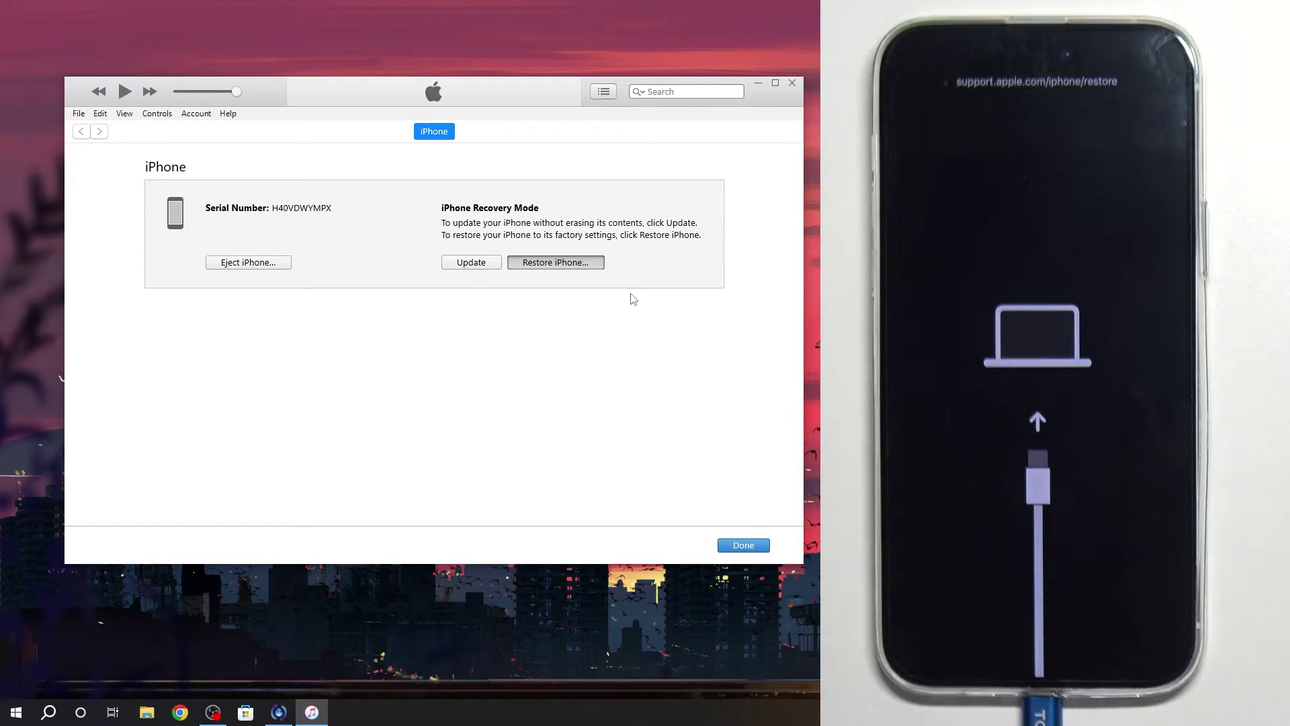
click(642, 307)
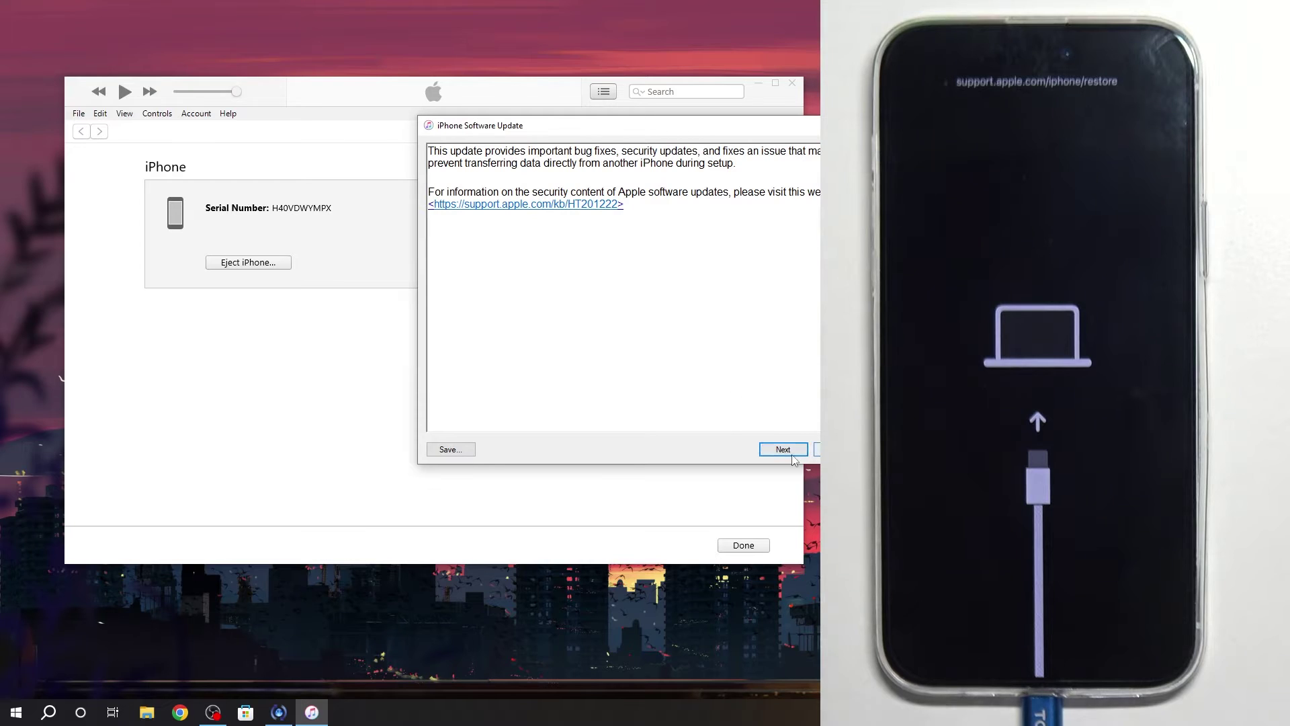
click(795, 454)
click(791, 451)
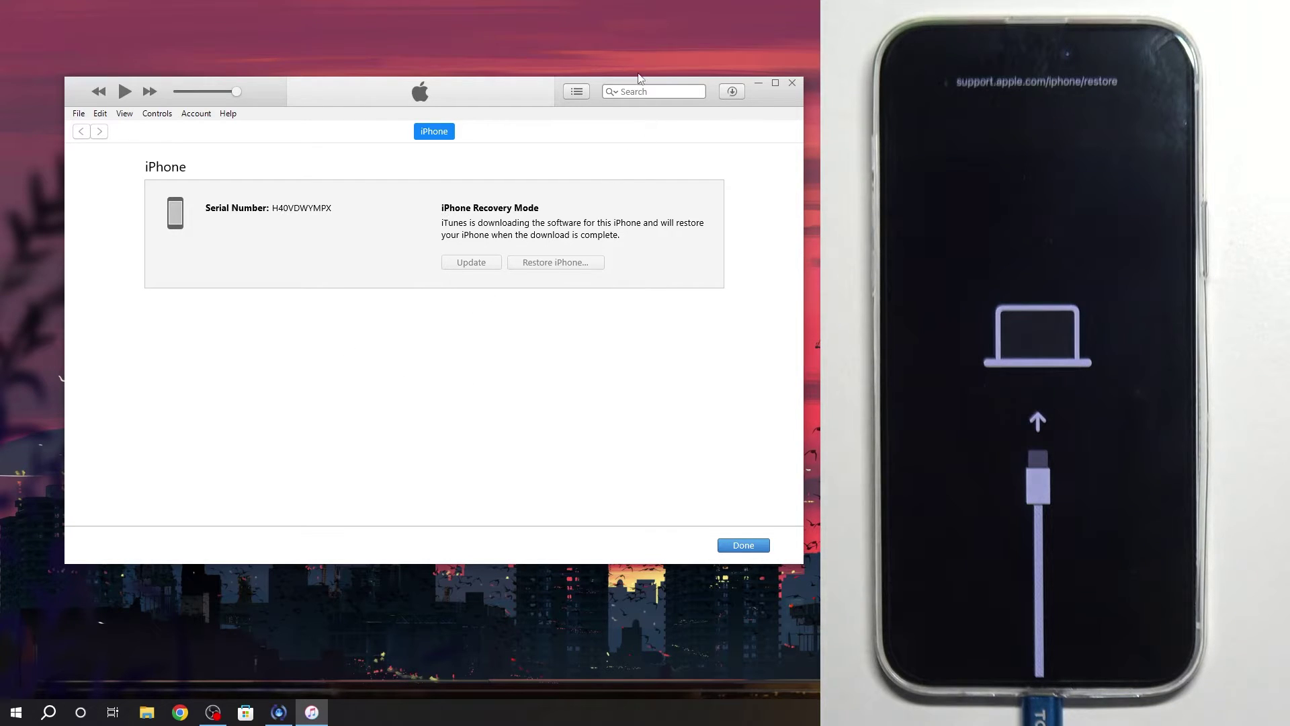
- Watch the iPhone software download progress in the downloads popover until Activation Lock appears
click(733, 92)
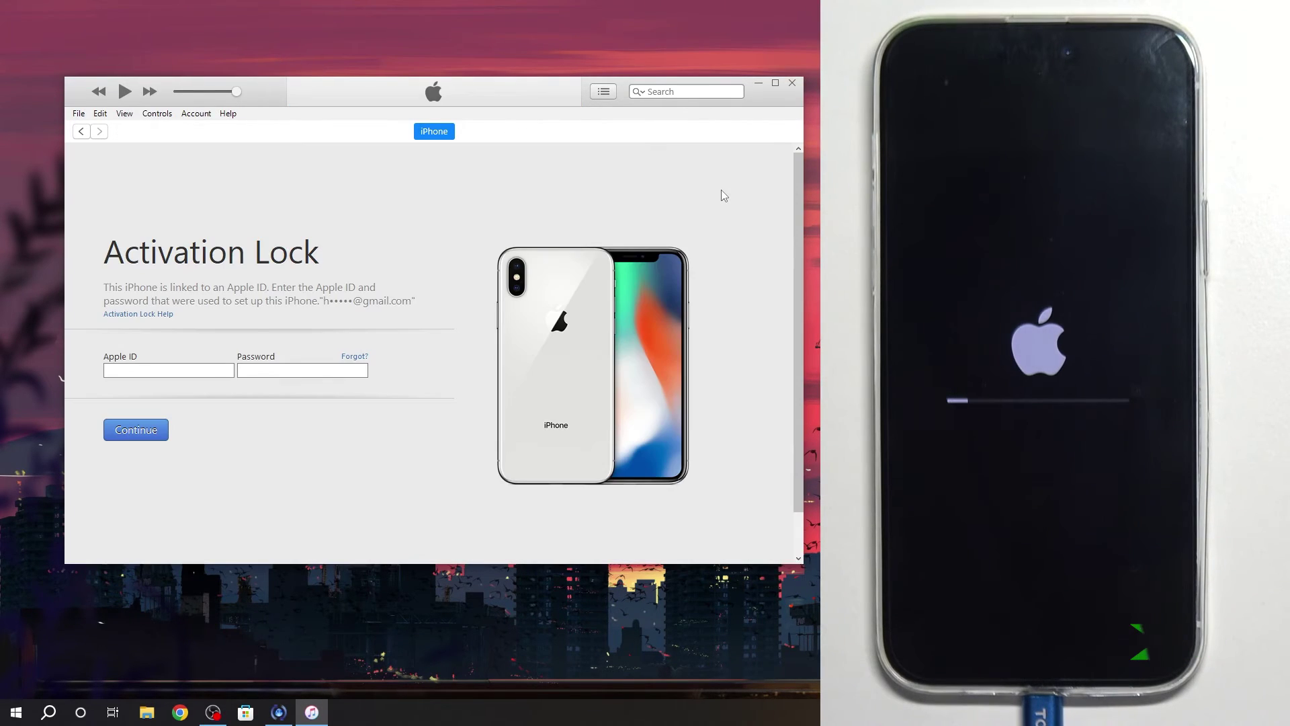
- Sign in with the owner's Apple ID and password to clear Activation Lock
click(188, 367)
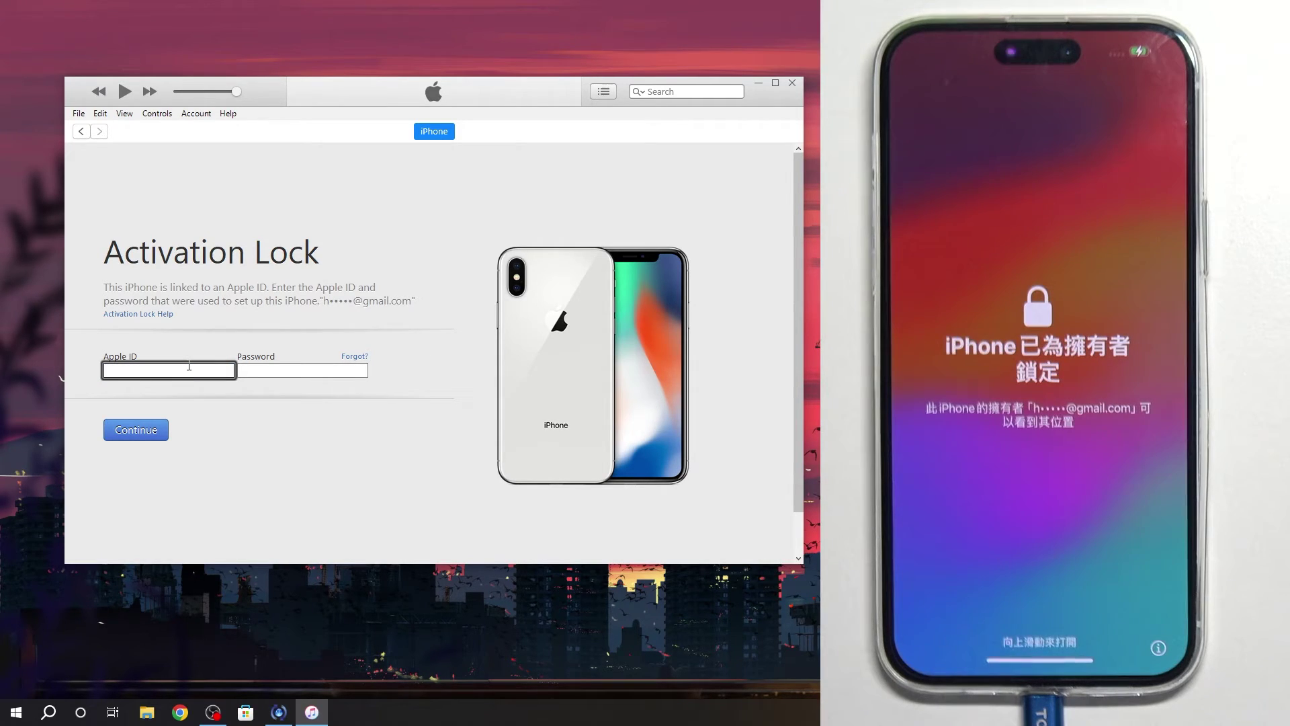
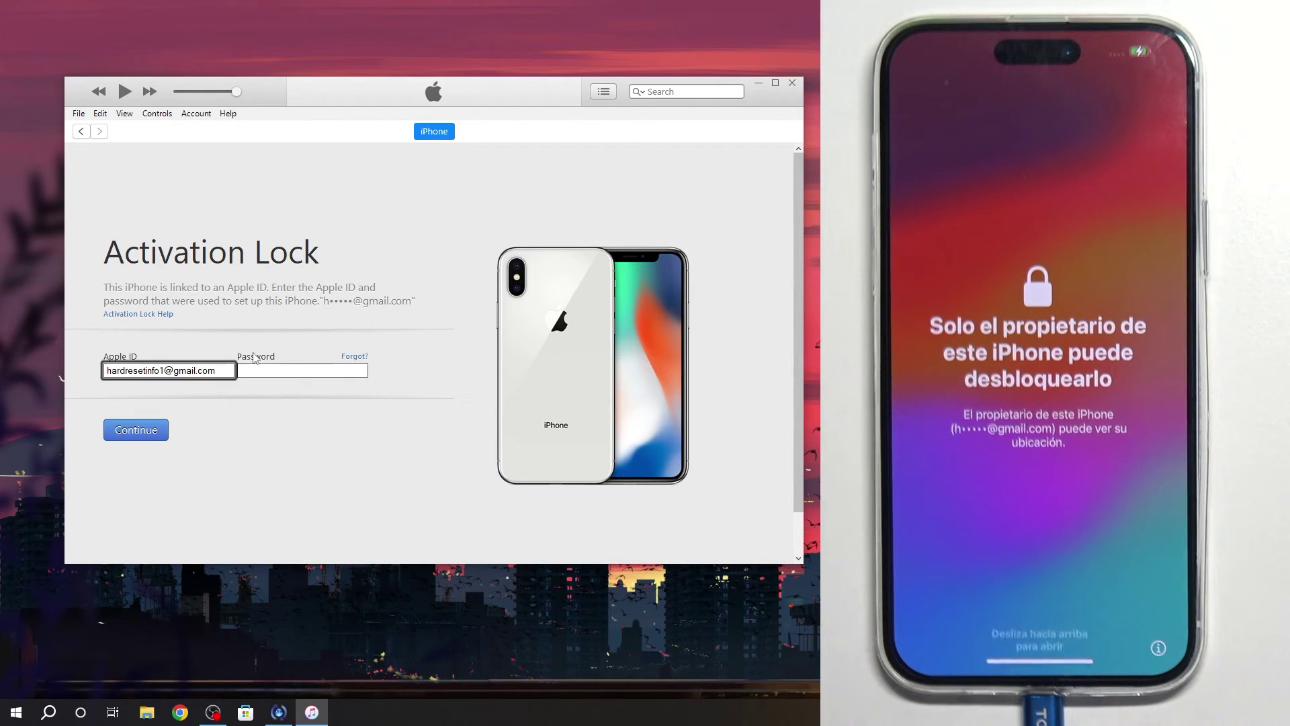
click(341, 376)
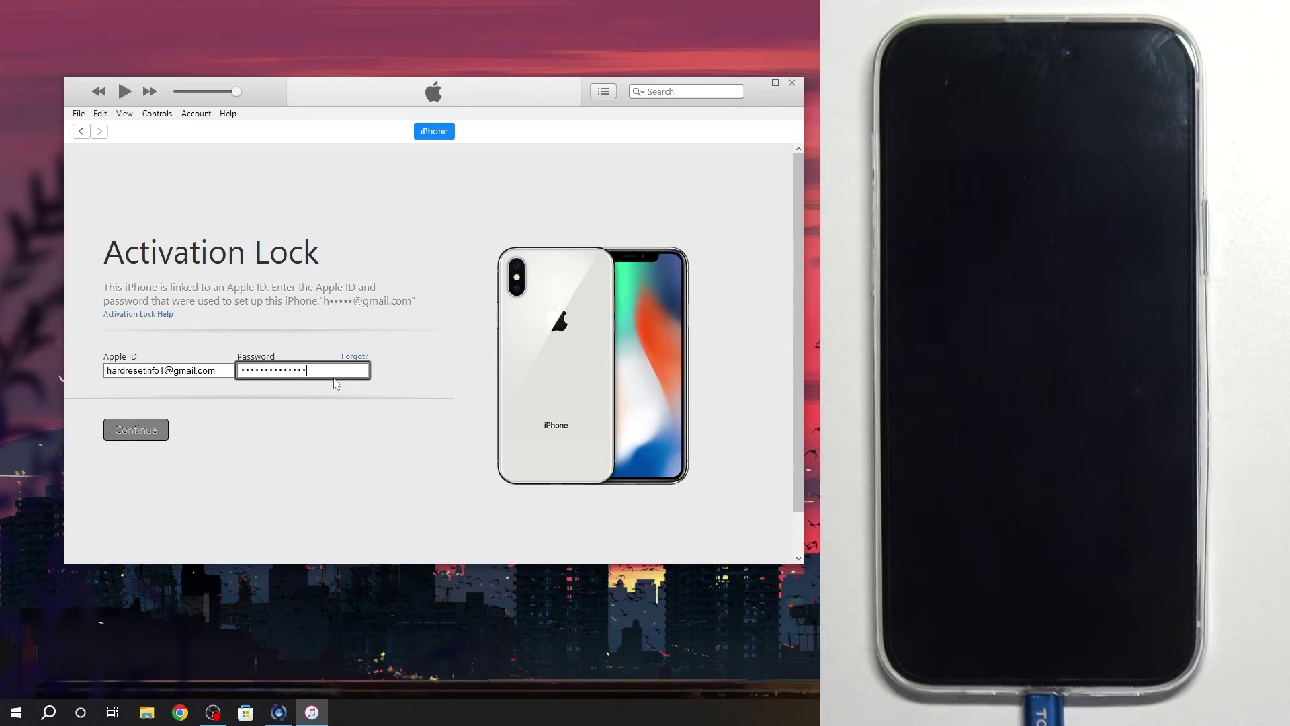
key(Return)
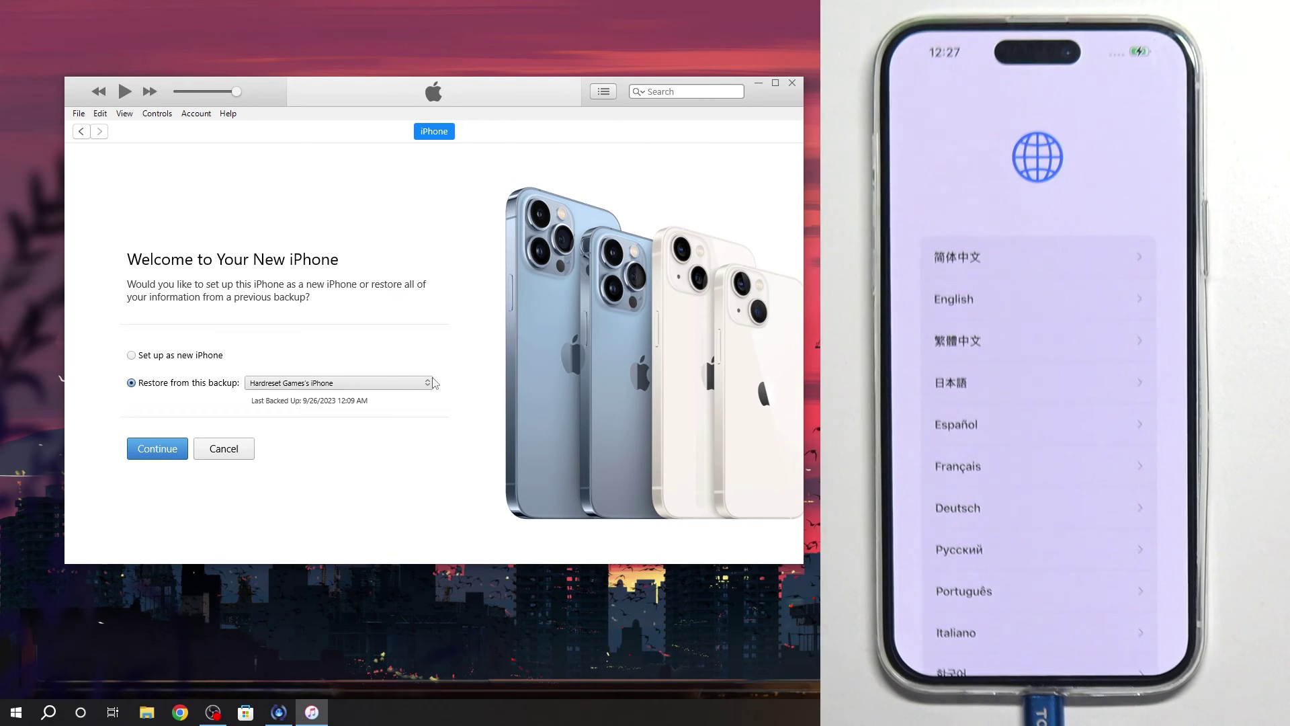
click(434, 382)
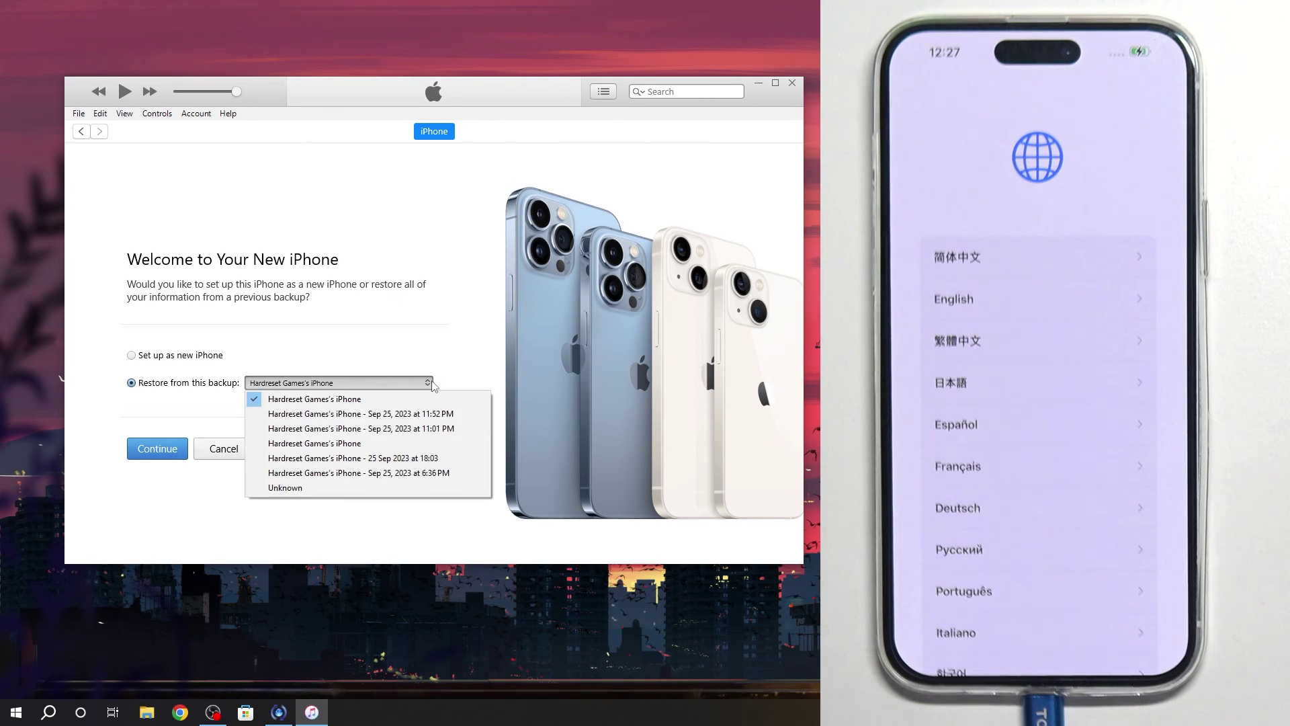
click(445, 325)
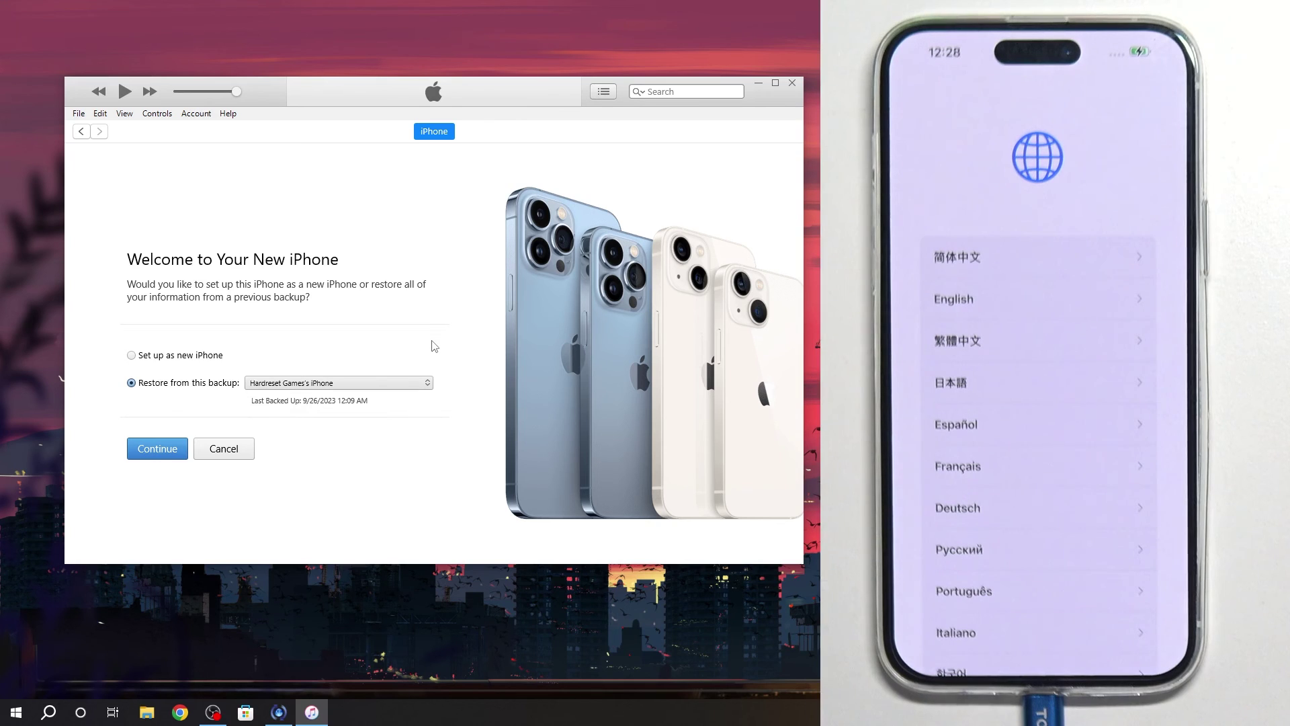